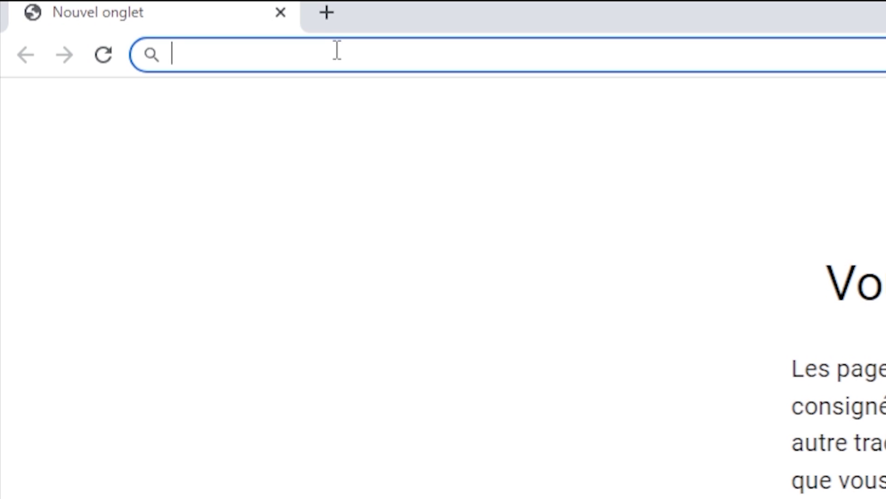
Open mafreebox.freebox.fr and bring up the Freebox OS authentication form.
text(mafre)
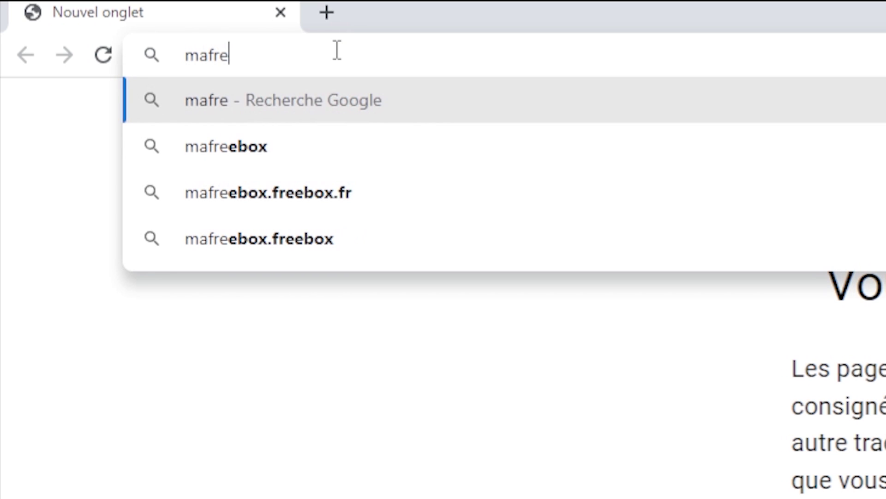
text(ebox.freebox.fr)
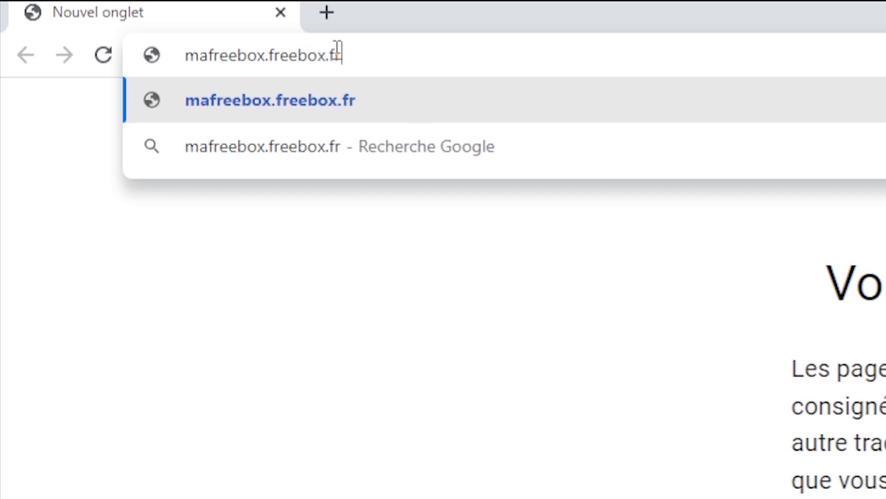
key(Return)
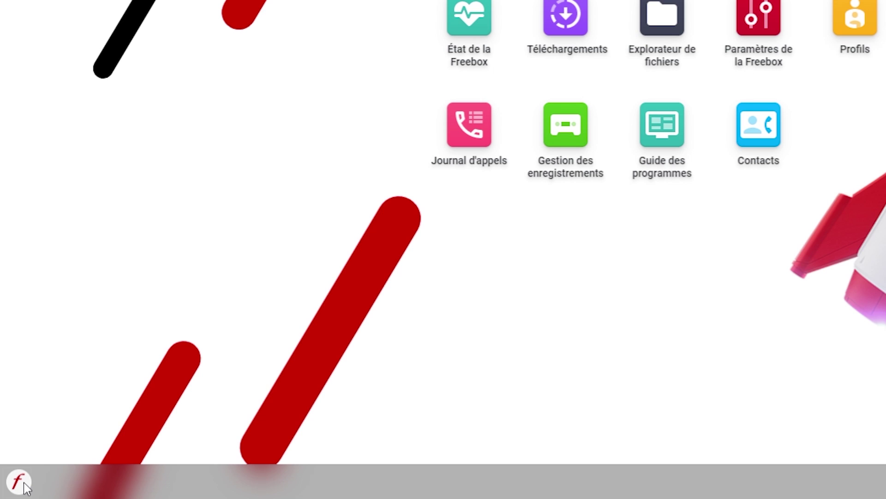
click(18, 482)
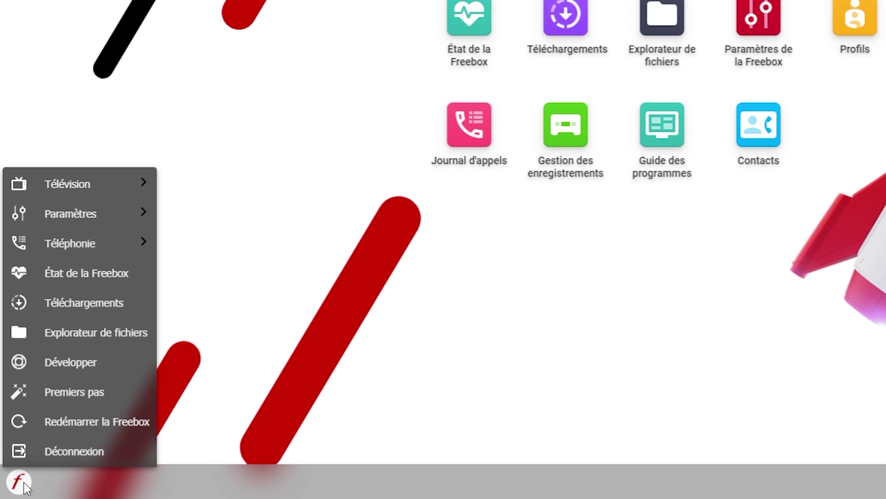
click(72, 451)
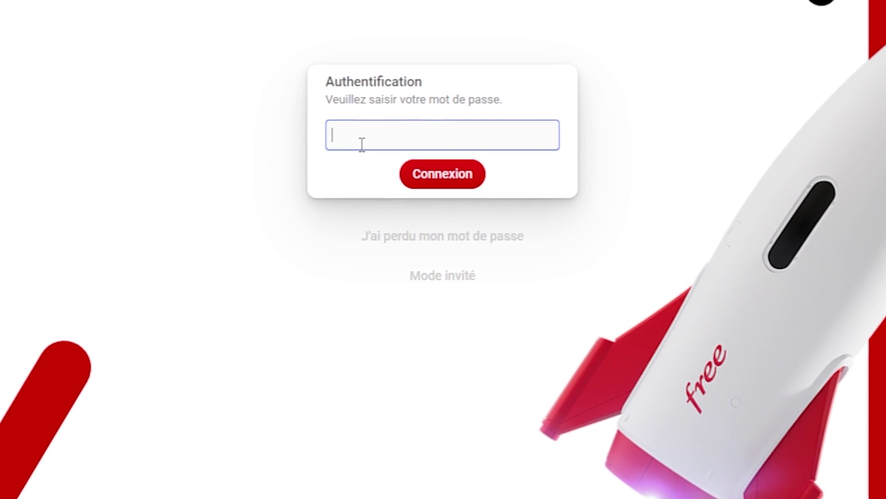
Open the lost-password procedure, then return to the authentication form through the Freebox OS home page.
click(407, 253)
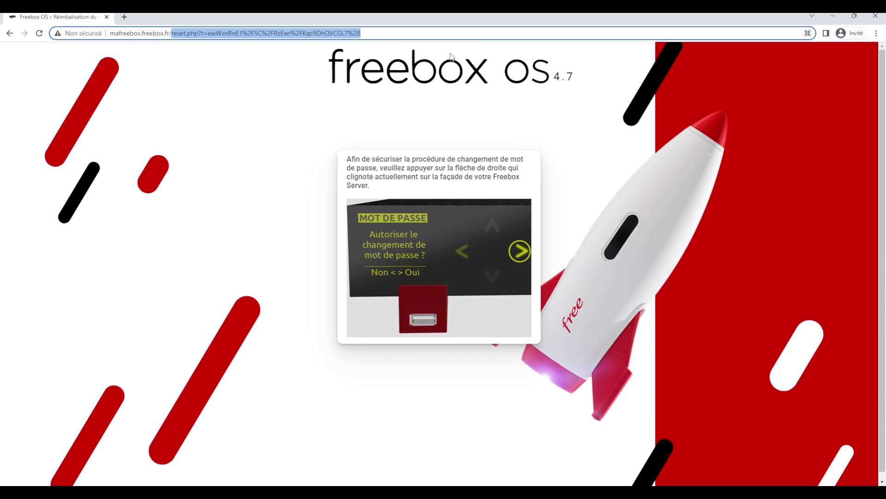
key(BackSpace)
key(Return)
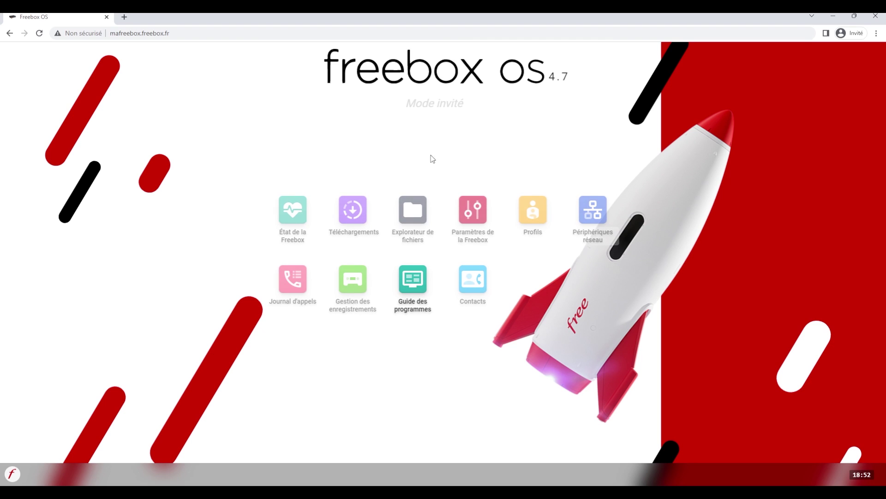
click(15, 469)
click(24, 456)
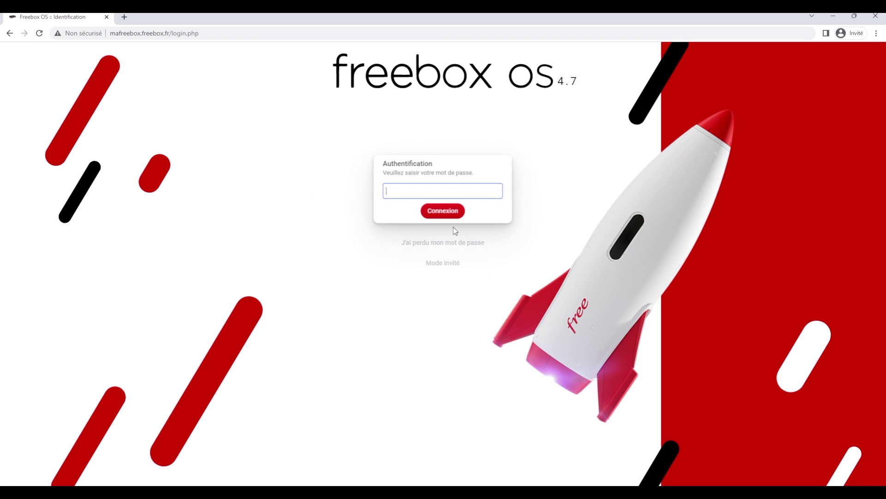
Enter the Freebox account password and log in to Freebox OS.
click(456, 190)
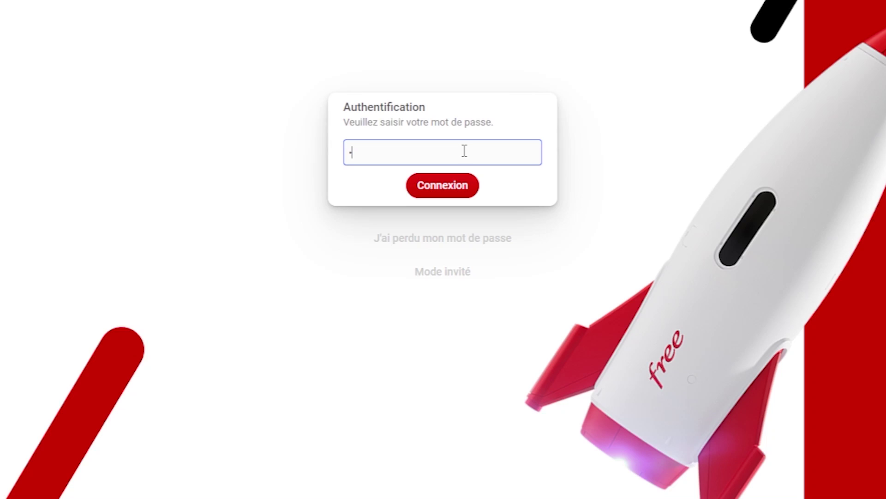
text(********)
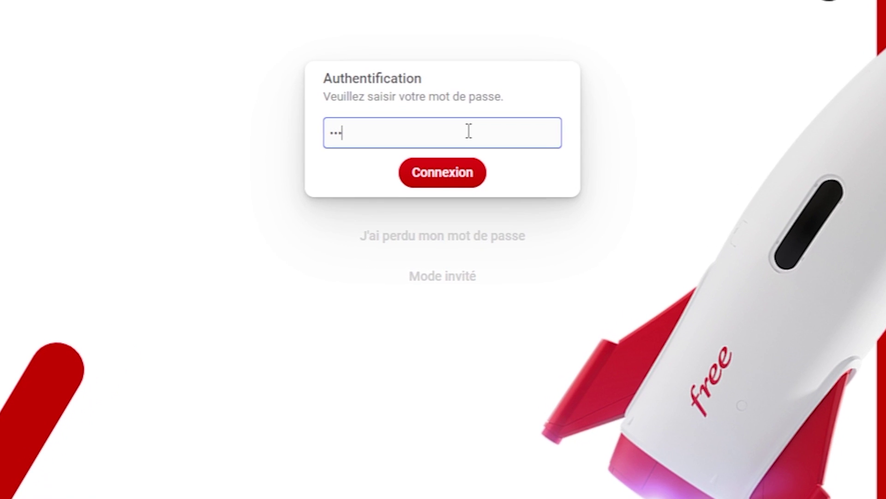
text(*****)
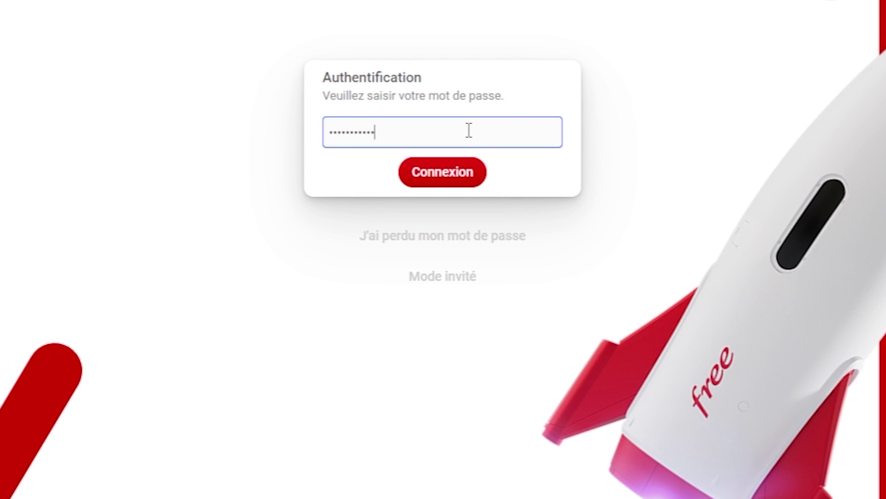
click(463, 174)
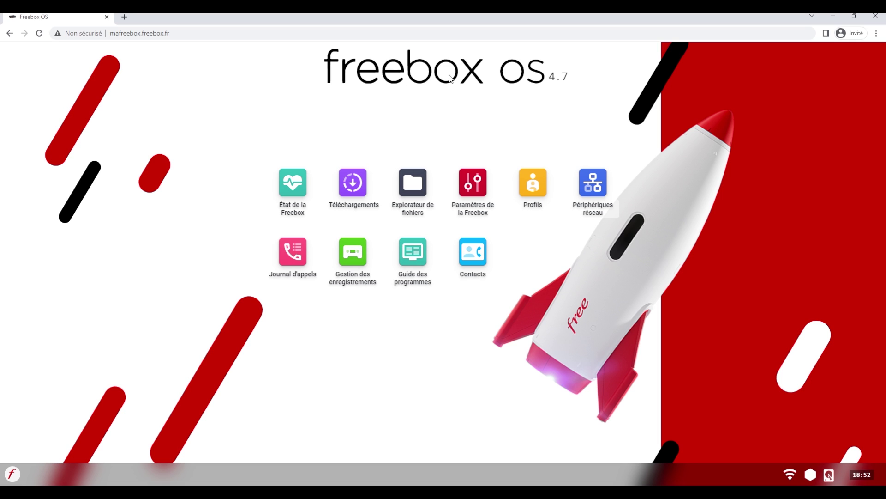
Open the Wi-Fi settings under Réseau local in the advanced mode of Paramètres de la Freebox.
click(14, 472)
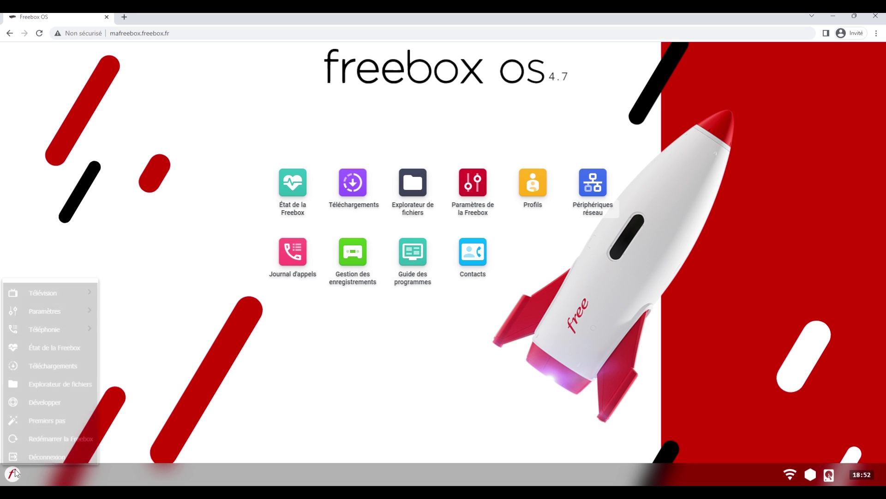
click(225, 401)
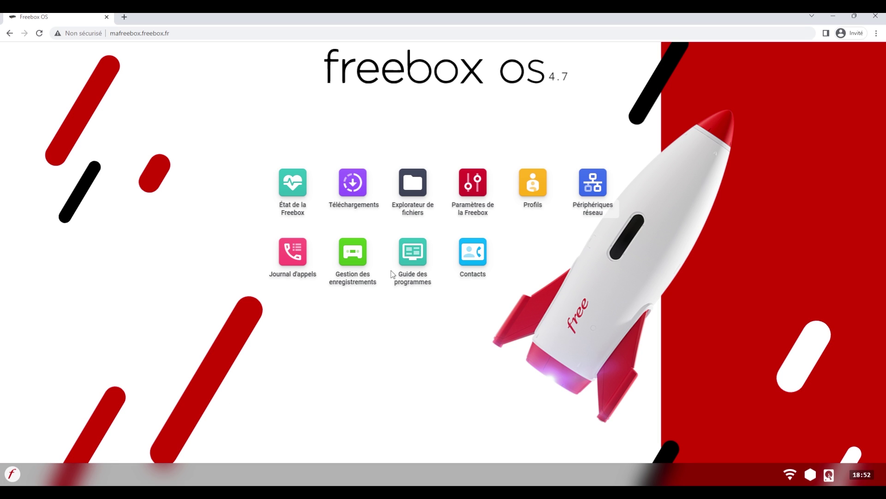
click(472, 185)
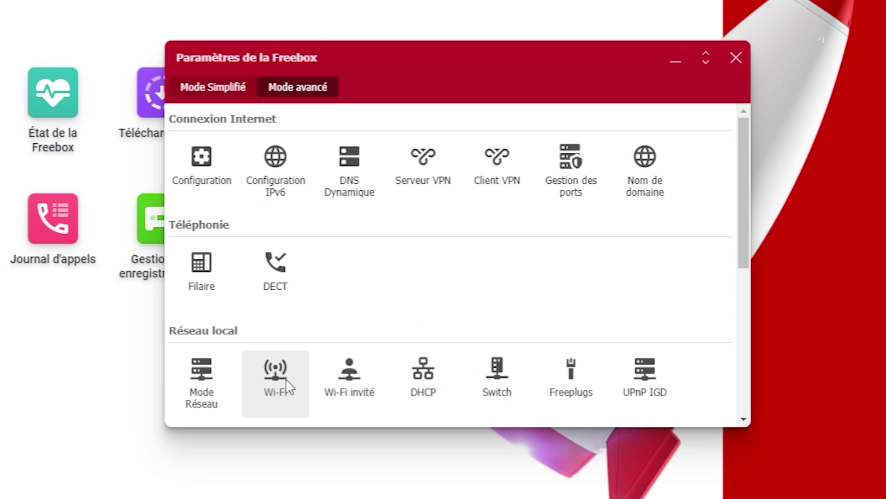
click(286, 380)
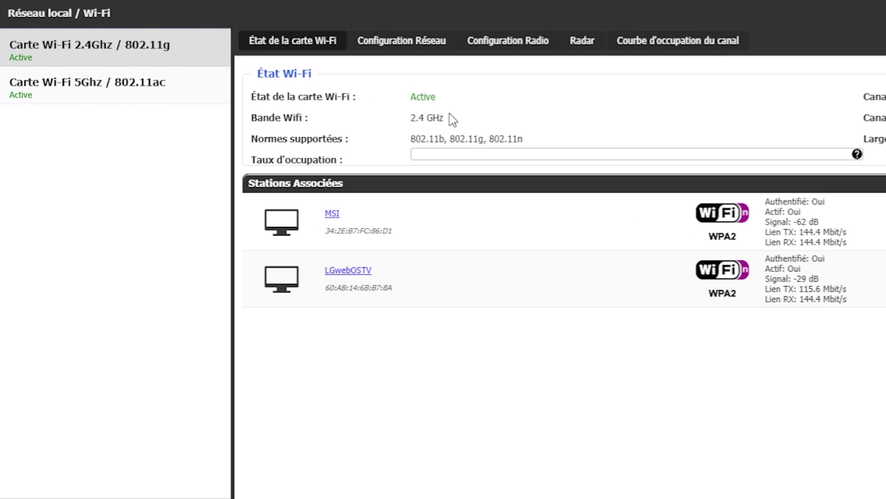
Check the status of the 2.4 GHz Wi-Fi card and open its network configuration showing the SSID.
drag(409, 103, 439, 102)
click(438, 98)
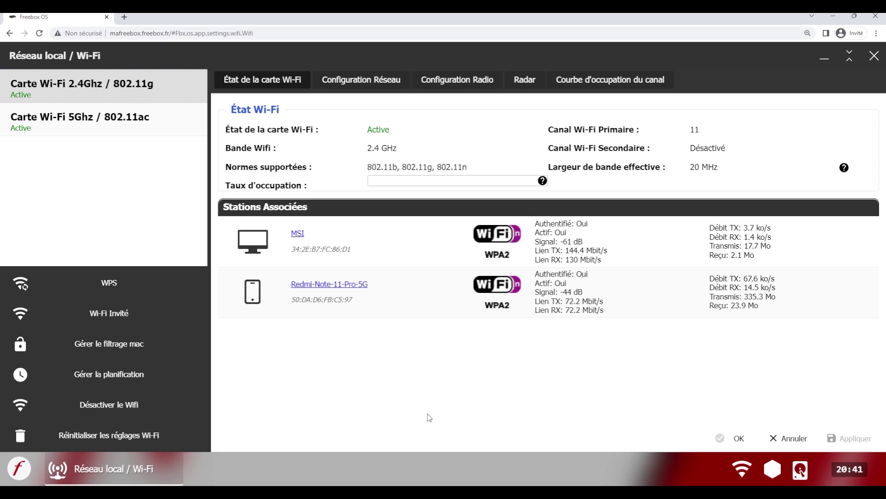
click(364, 81)
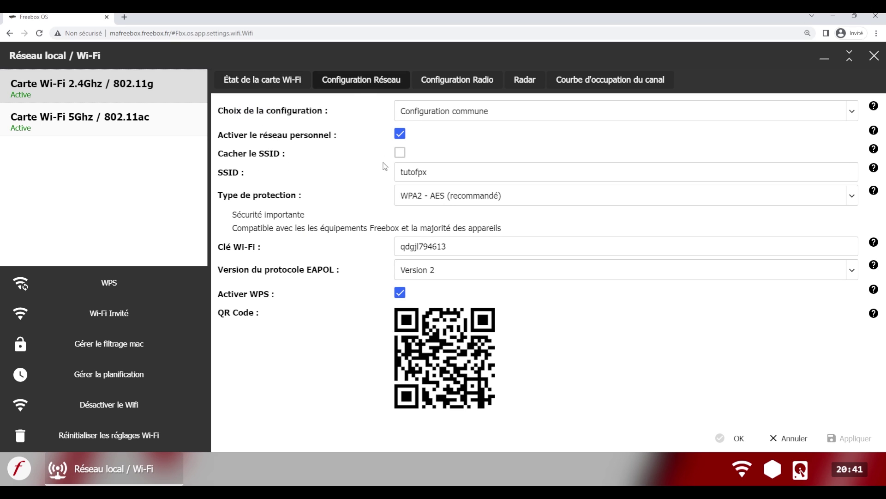
drag(438, 171, 395, 172)
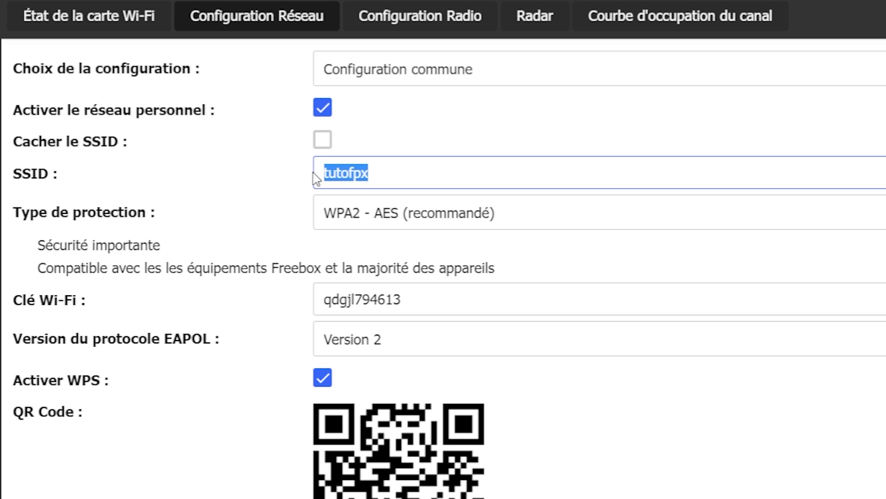
click(391, 171)
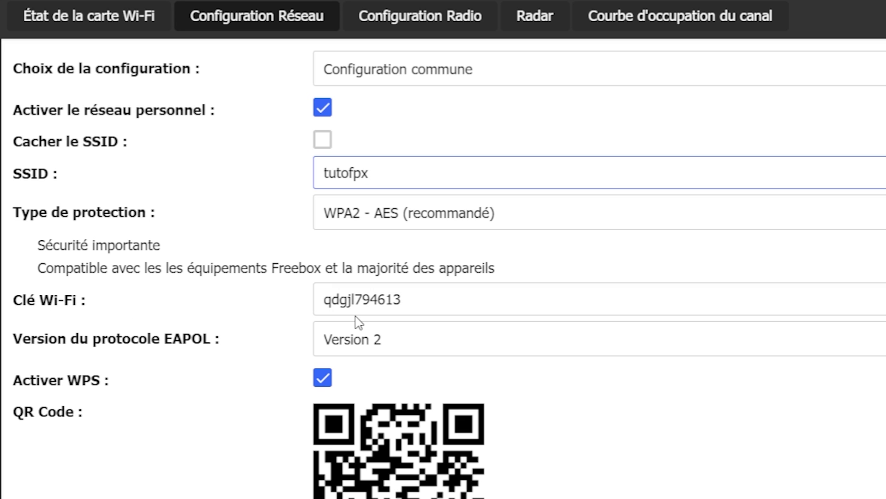
Insert a space before the Wi-Fi key and delete it again.
click(322, 303)
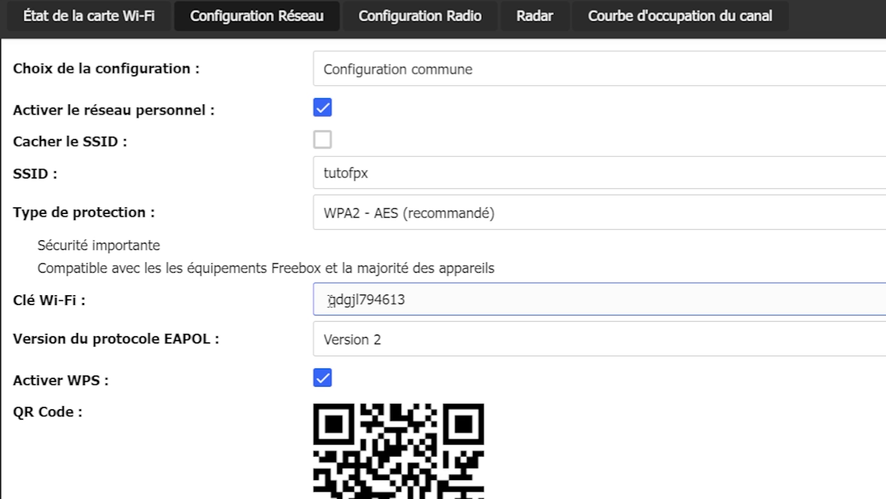
drag(331, 301, 309, 300)
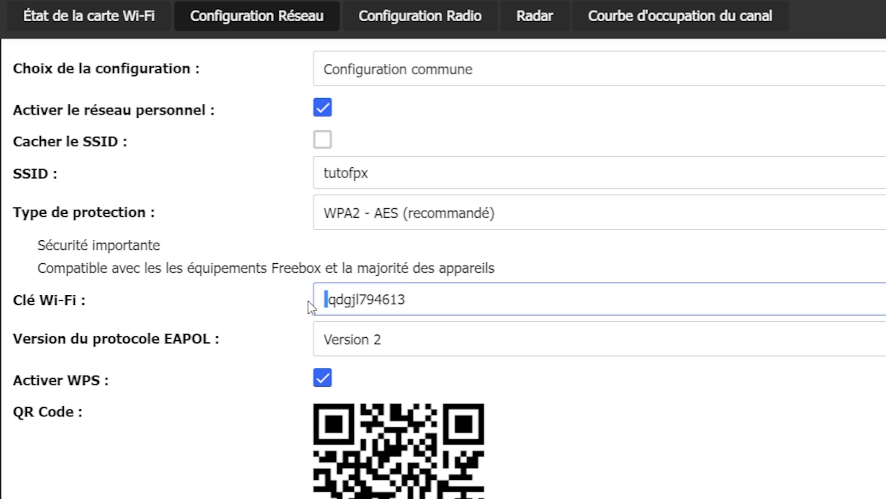
key(BackSpace)
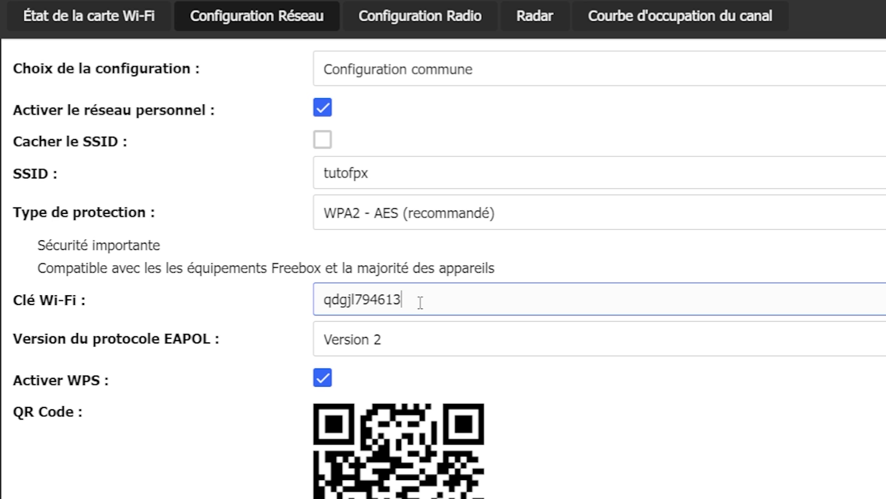
Set the Wi-Fi protection type to WPA2 - AES (recommandé).
click(404, 213)
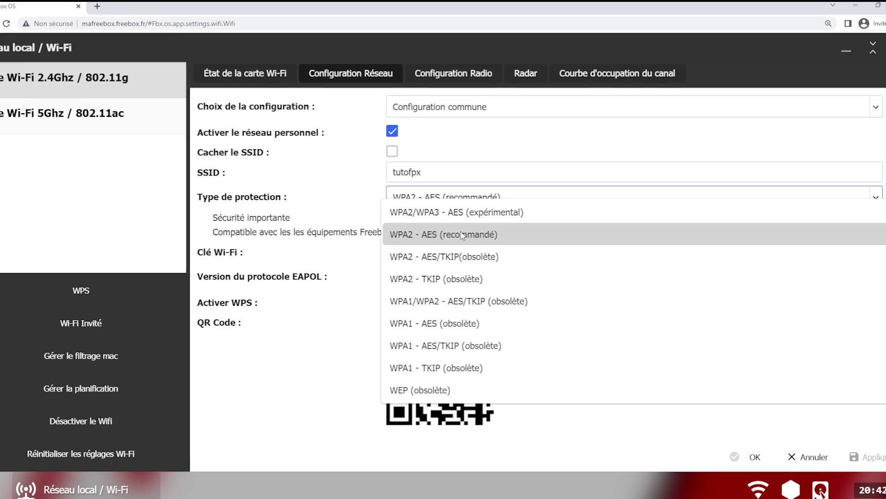
click(432, 267)
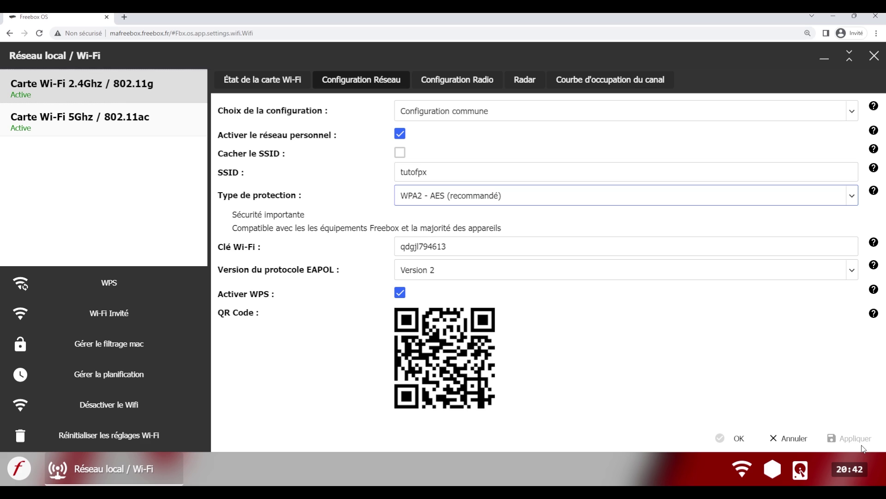
Edit the Wi-Fi key of the common configuration, placing the text cursor before its first character.
click(535, 252)
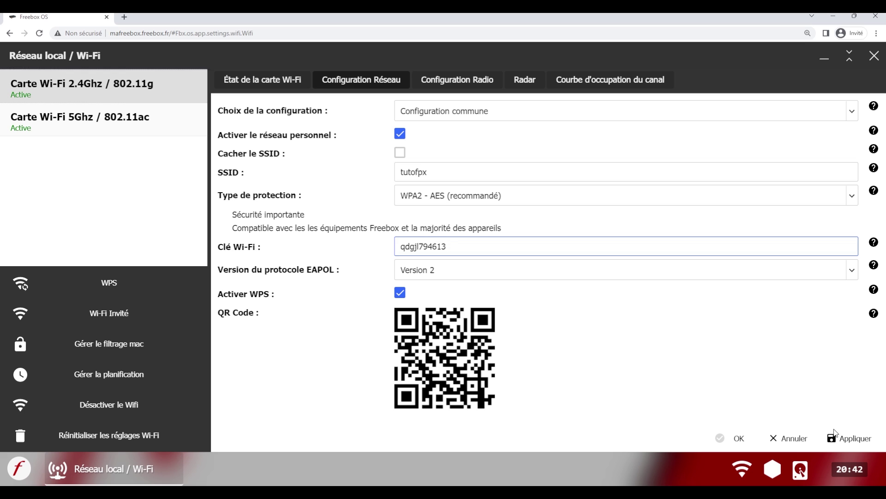
key(BackSpace)
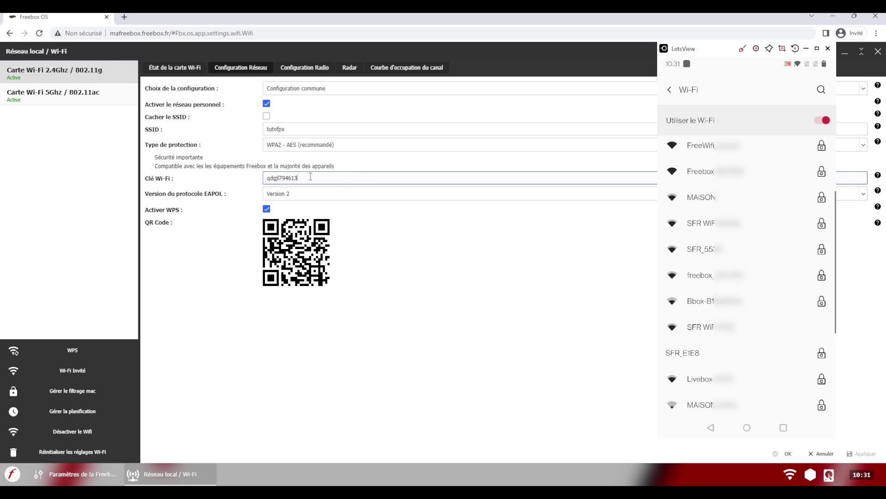
drag(311, 177, 268, 178)
click(268, 177)
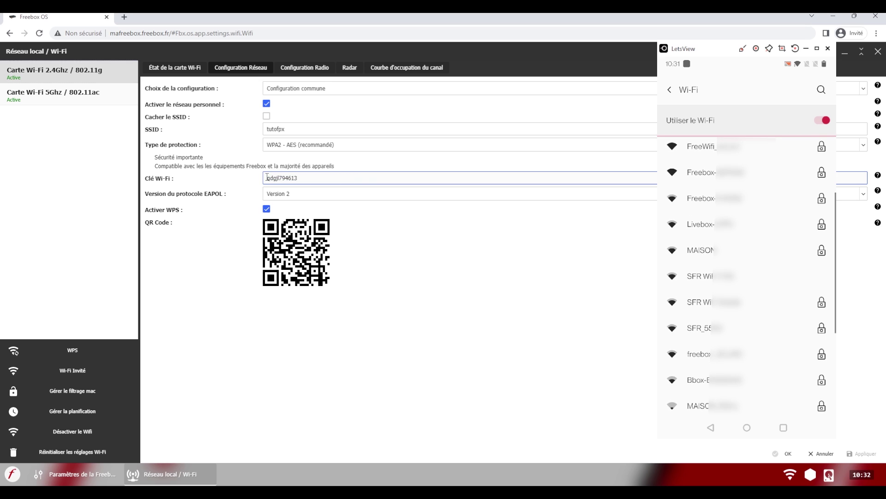